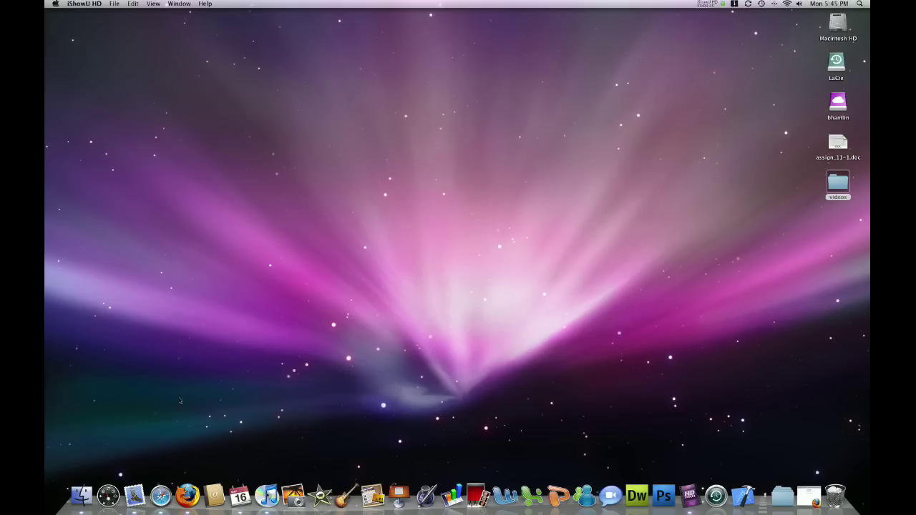
Launch Firefox and switch Google's 'cat' search over to Images.
{"action": "left_click", "coordinate": [185, 491]}
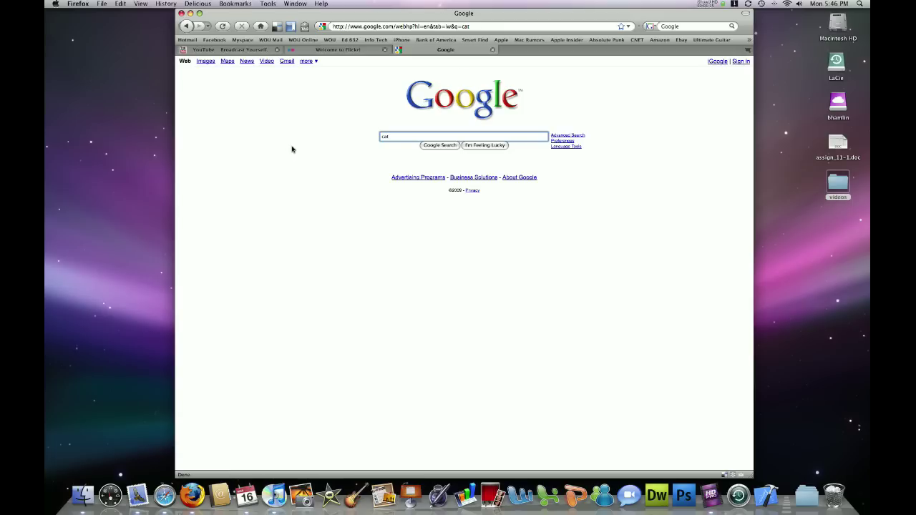
{"action": "left_click", "coordinate": [205, 61]}
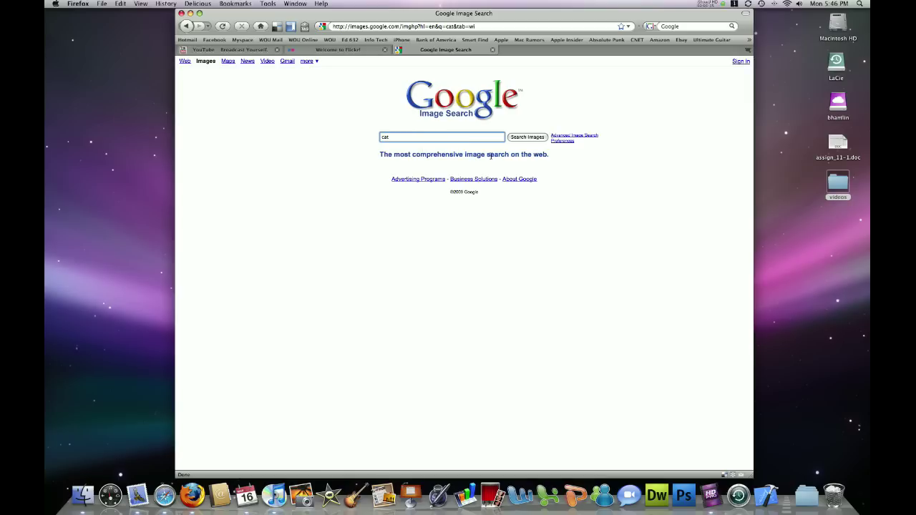
Run the Google image search for 'cat' and move to results page two (images 19–36).
{"action": "left_click", "coordinate": [524, 137]}
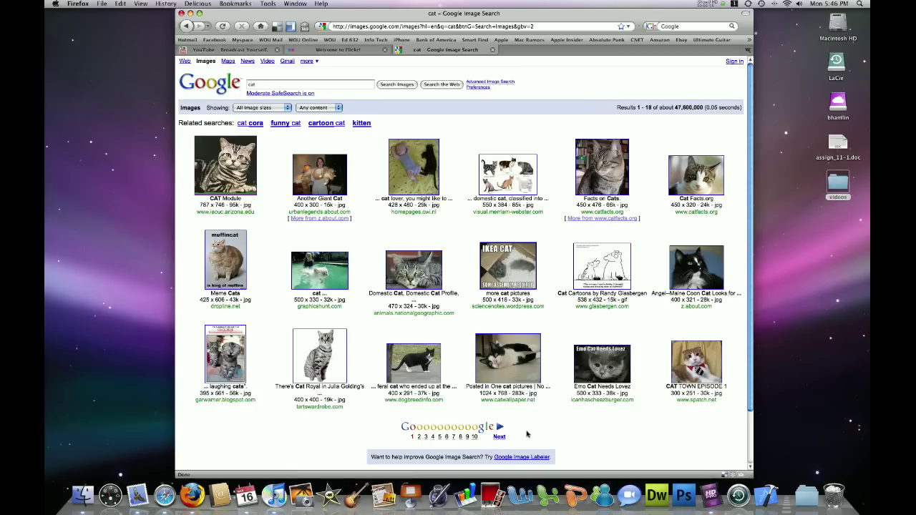
{"action": "left_click", "coordinate": [500, 437]}
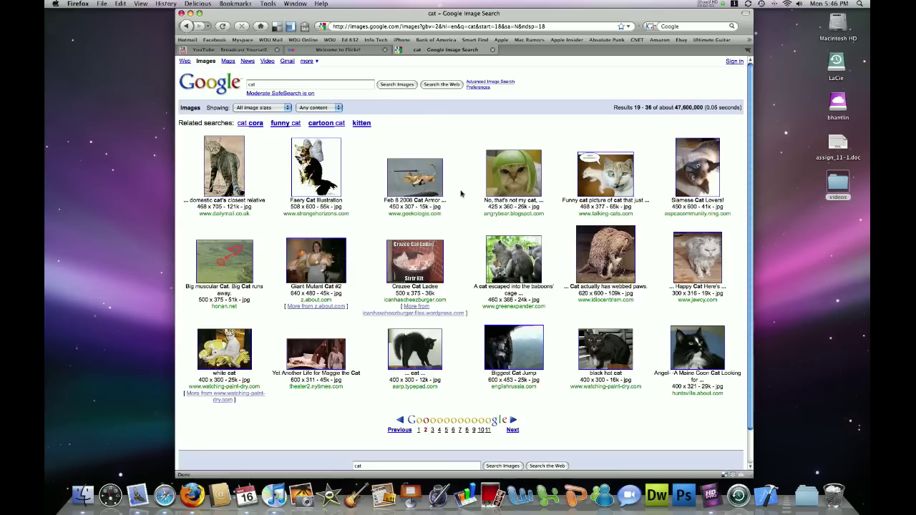
Open the first cat thumbnail's page, the Daily Mail 'Mother of all cats' article, and scroll through it.
{"action": "left_click", "coordinate": [227, 167]}
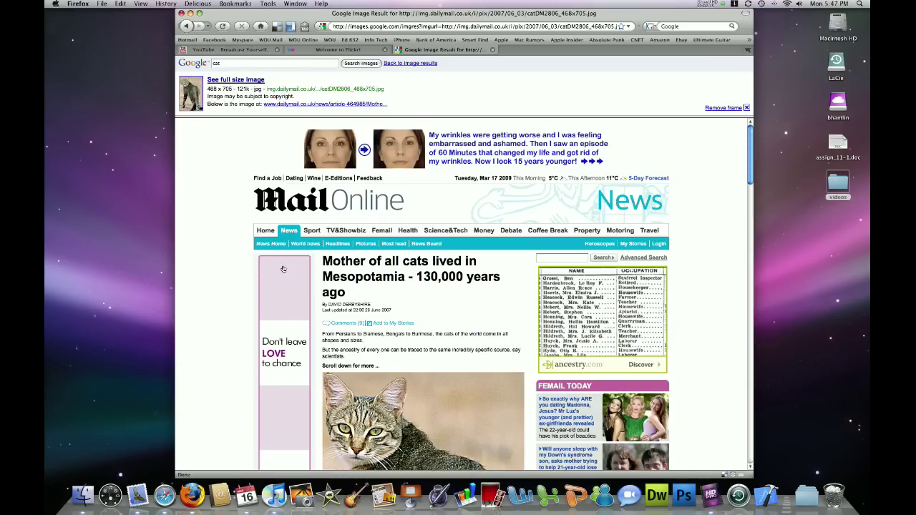
{"action": "scroll", "coordinate": [713, 247], "scroll_direction": "down", "scroll_amount": 3}
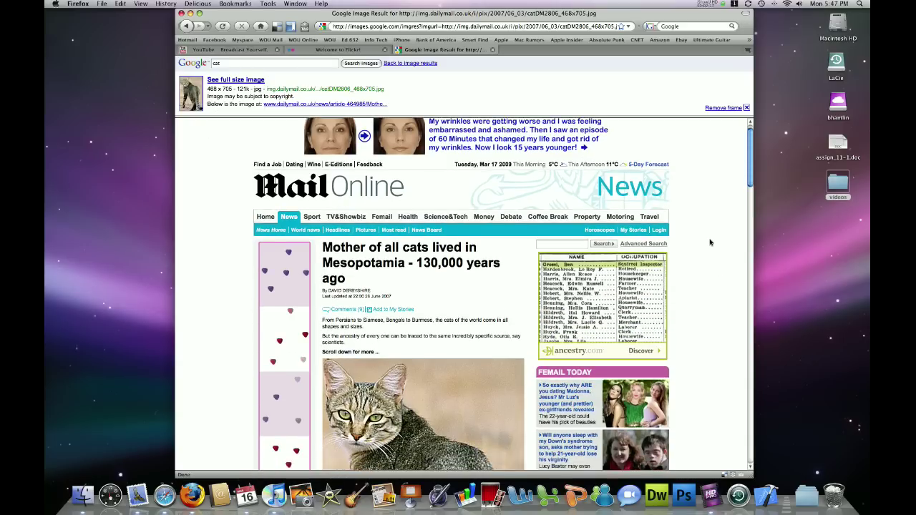
{"action": "scroll", "coordinate": [710, 243], "scroll_direction": "down", "scroll_amount": 4}
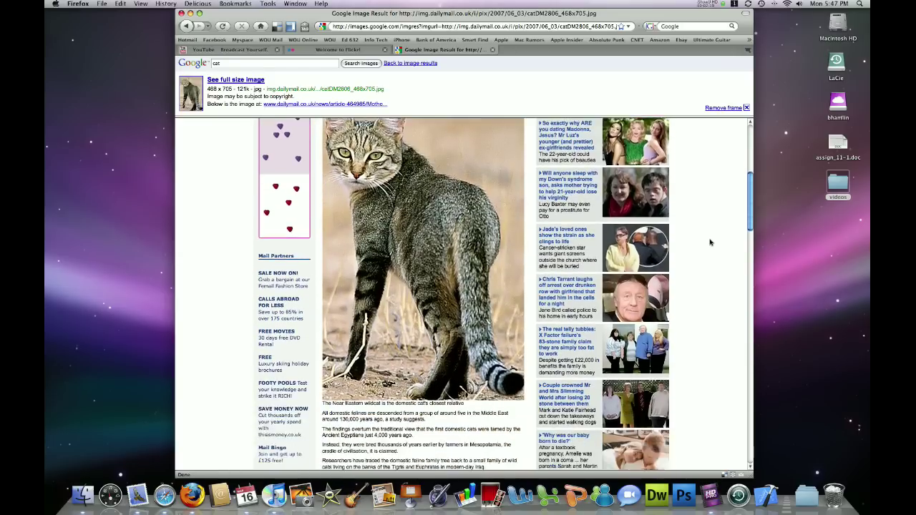
{"action": "scroll", "coordinate": [710, 242], "scroll_direction": "up", "scroll_amount": 7}
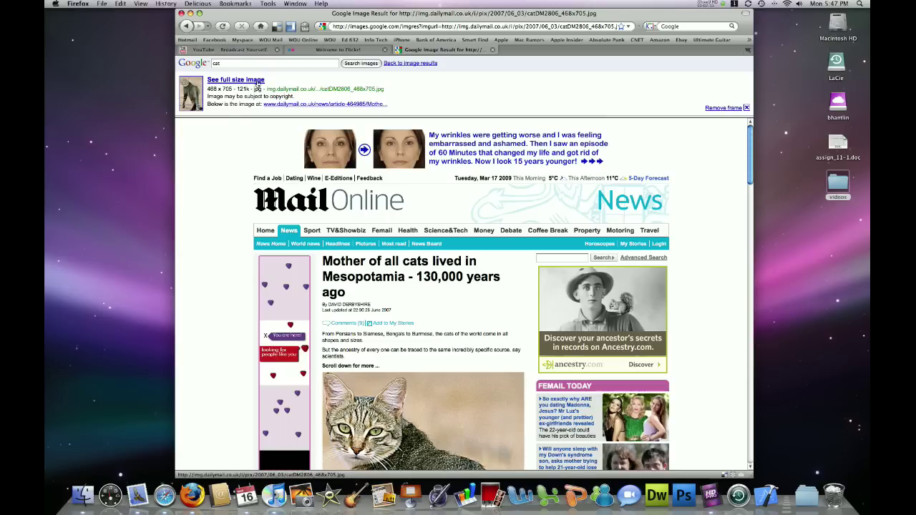
Save the full-size cat photo to the Desktop as catDM2806_468x705.jpg.
{"action": "left_click", "coordinate": [228, 81]}
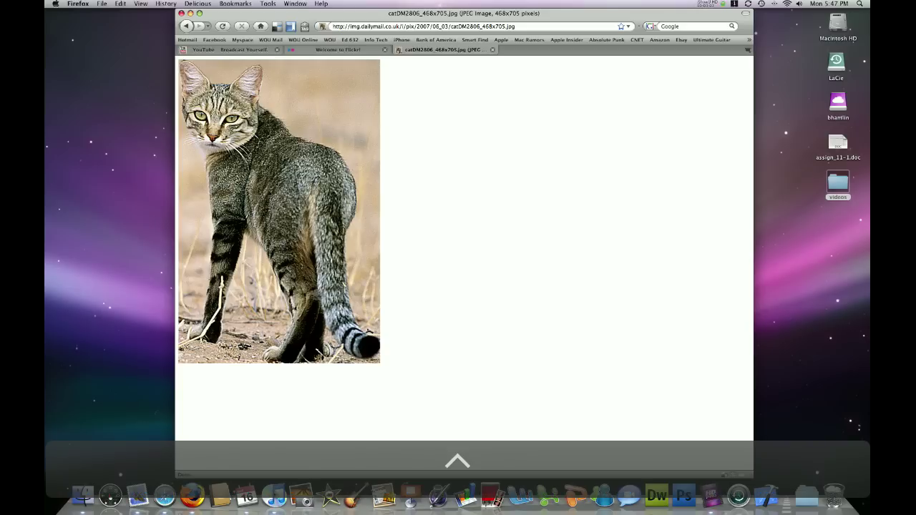
{"action": "right_click", "coordinate": [276, 175]}
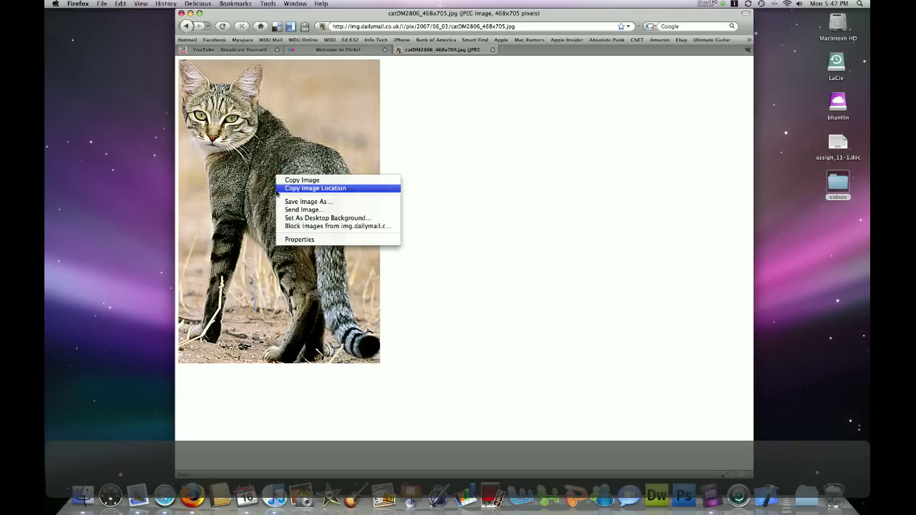
{"action": "left_click", "coordinate": [312, 205]}
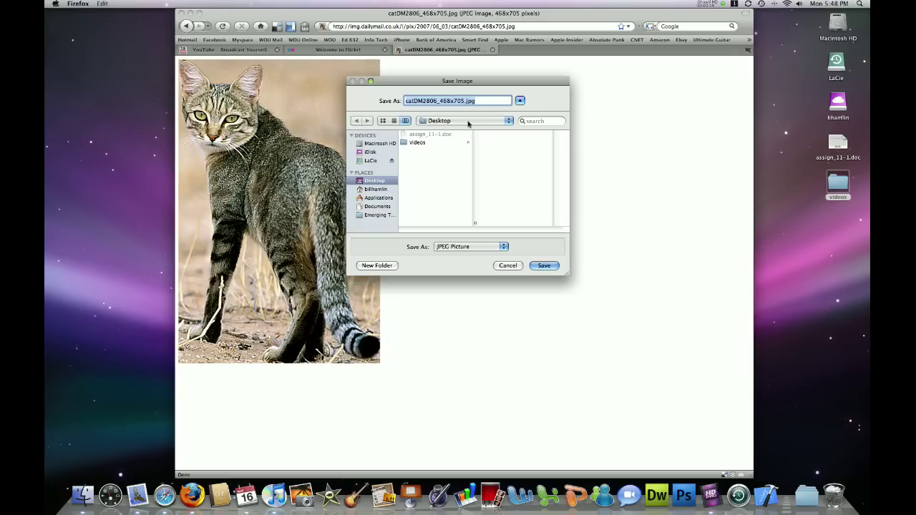
{"action": "left_click", "coordinate": [548, 265]}
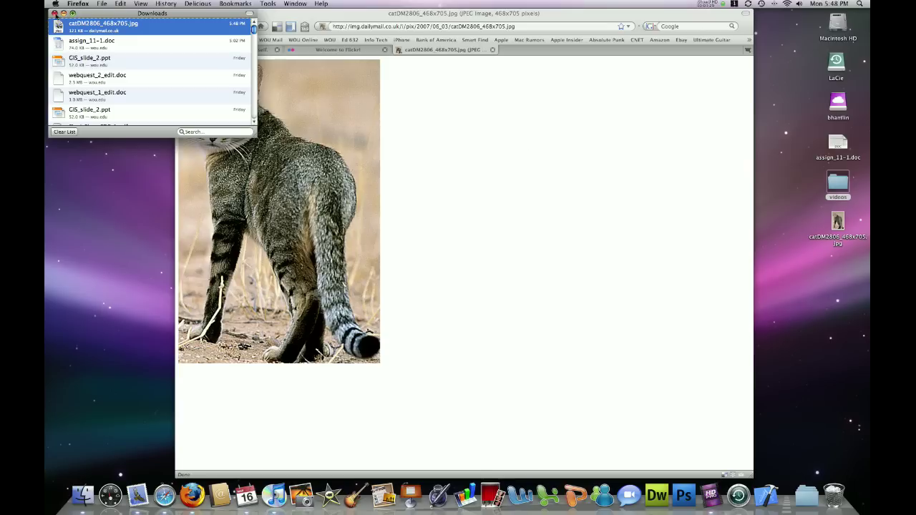
Close Downloads and drag the cat photo onto the desktop as catDM2806_468x705-1.jpg.
{"action": "left_click", "coordinate": [55, 14]}
{"action": "left_click_drag", "start_coordinate": [320, 13], "coordinate": [280, 12]}
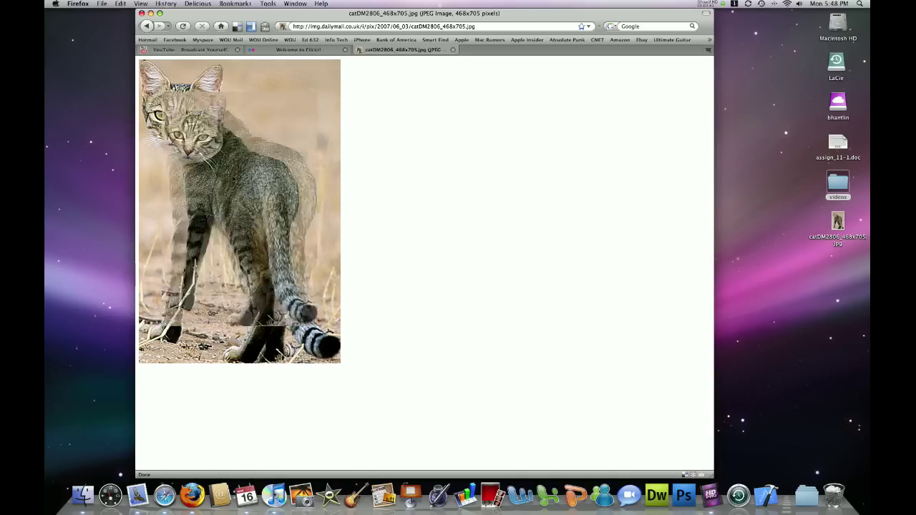
{"action": "left_click_drag", "start_coordinate": [253, 192], "coordinate": [828, 283]}
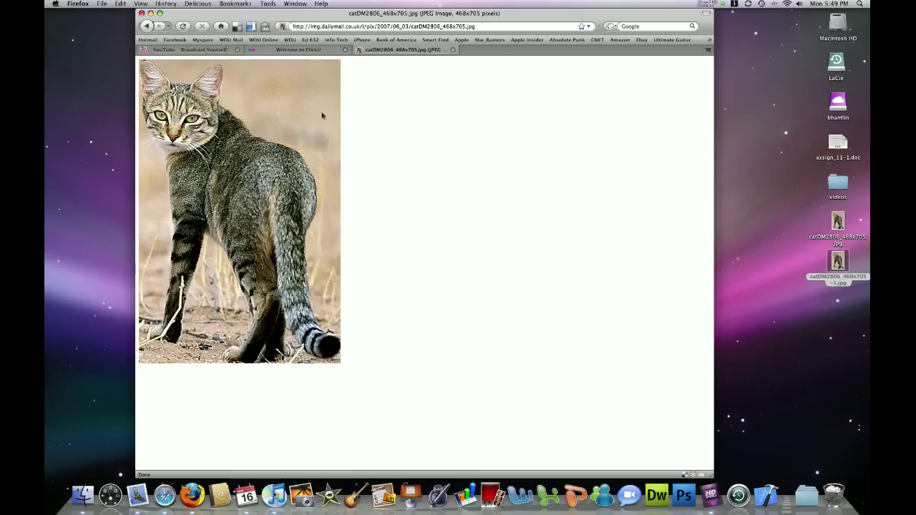
Switch to the Welcome to Flickr! tab and select its search box.
{"action": "left_click", "coordinate": [292, 50]}
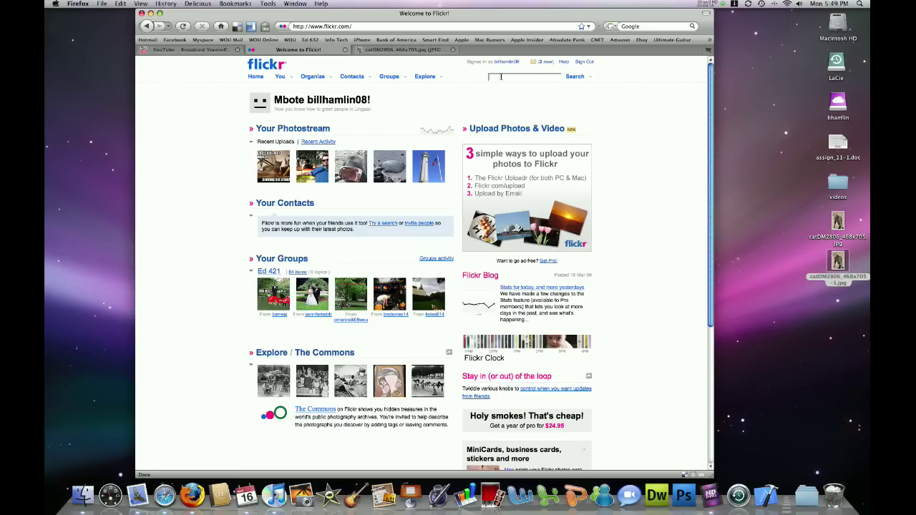
{"action": "left_click", "coordinate": [501, 76]}
Search Flickr for 'cats' and scroll through the 4,916,229 photo results.
{"action": "type", "text": "cat"}
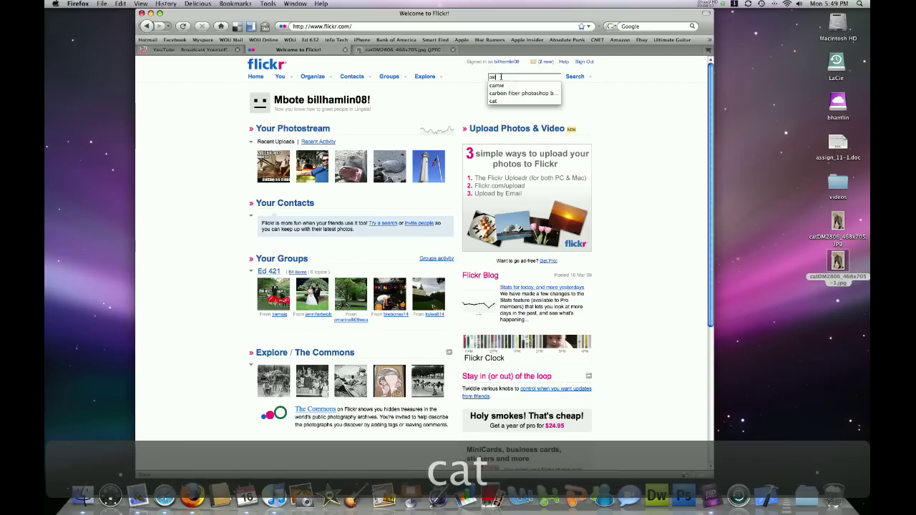
{"action": "type", "text": "s"}
{"action": "left_click", "coordinate": [572, 77]}
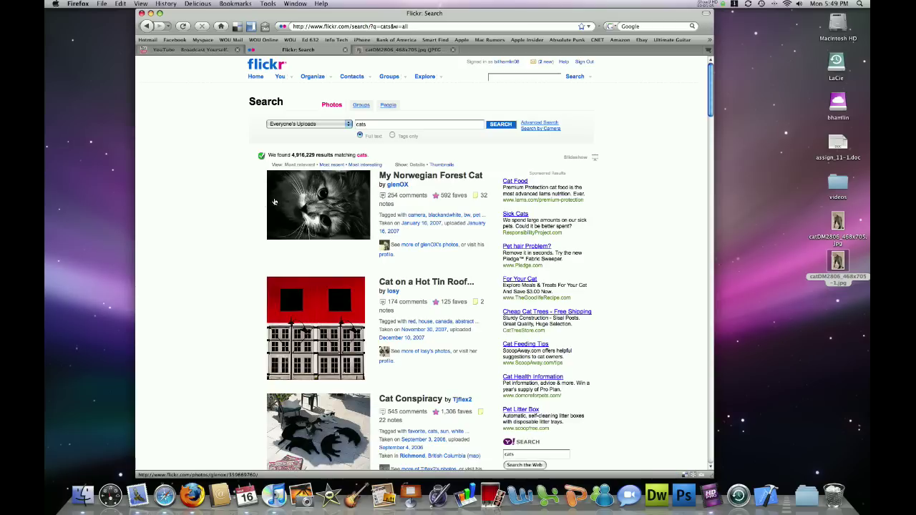
{"action": "scroll", "coordinate": [235, 222], "scroll_direction": "down", "scroll_amount": 5}
{"action": "scroll", "coordinate": [235, 223], "scroll_direction": "down", "scroll_amount": 7}
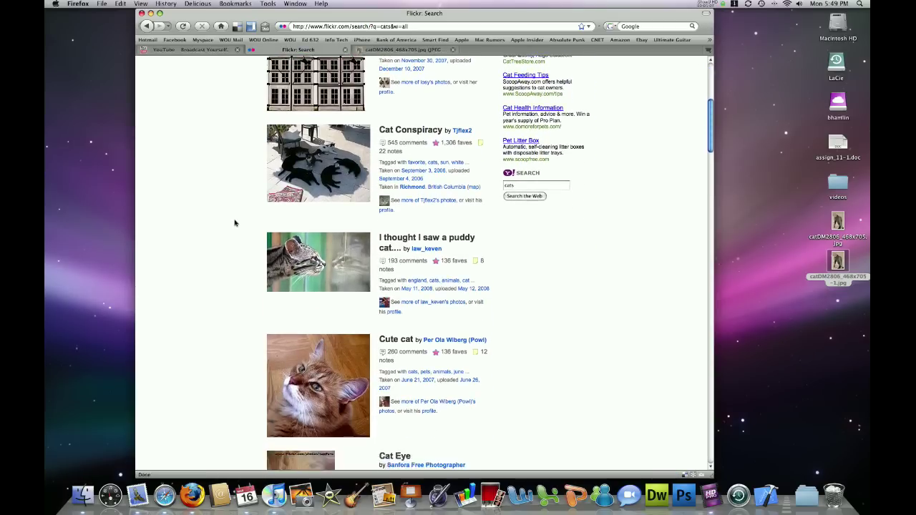
{"action": "scroll", "coordinate": [235, 223], "scroll_direction": "down", "scroll_amount": 14}
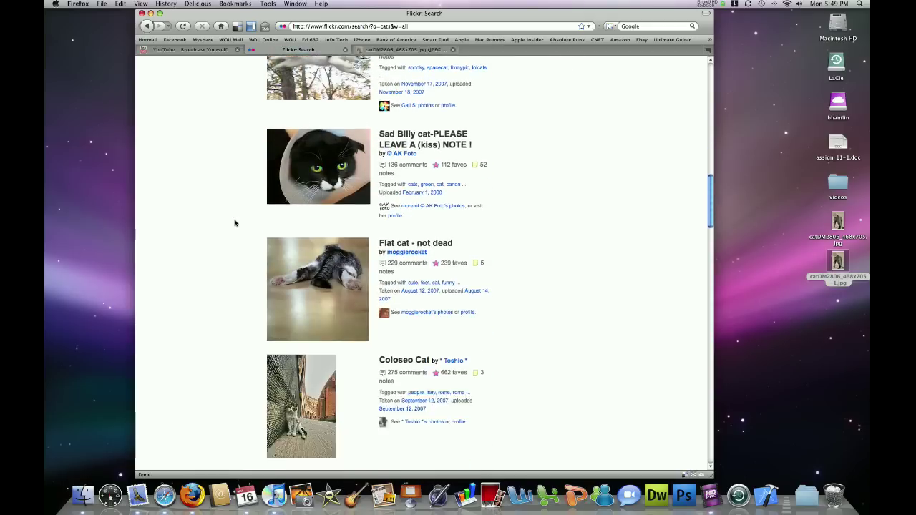
{"action": "scroll", "coordinate": [235, 223], "scroll_direction": "up", "scroll_amount": 20}
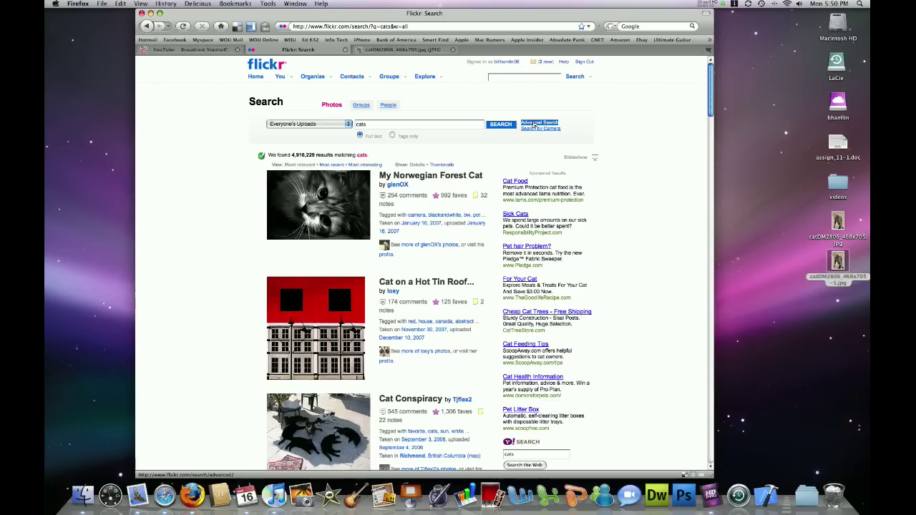
Use Advanced Search to limit 'cats' to modifiable Creative Commons photos, giving 461,304 results.
{"action": "left_click", "coordinate": [533, 125]}
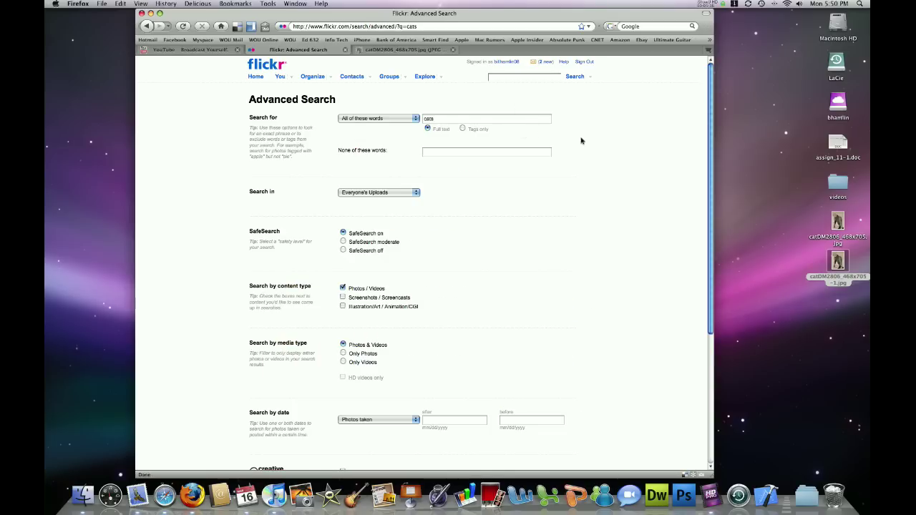
{"action": "scroll", "coordinate": [578, 138], "scroll_direction": "down", "scroll_amount": 5}
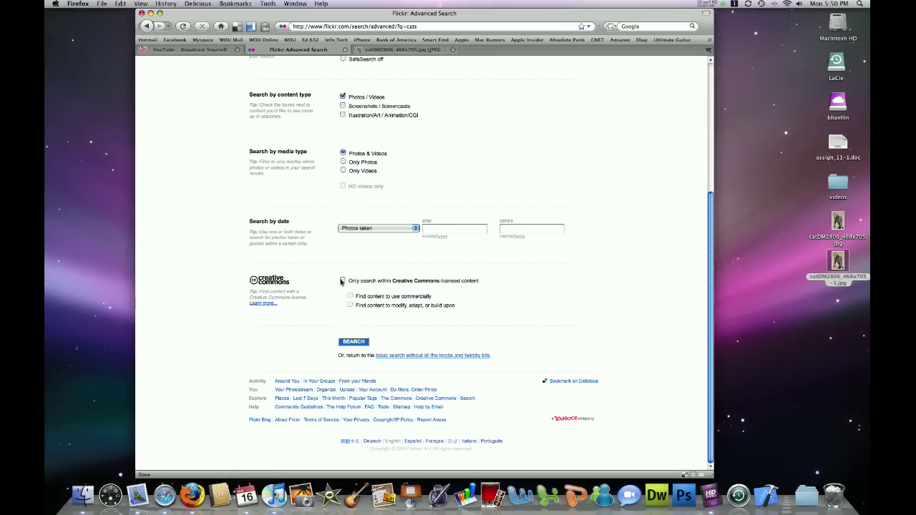
{"action": "left_click", "coordinate": [343, 281]}
{"action": "left_click", "coordinate": [350, 306]}
{"action": "left_click", "coordinate": [353, 344]}
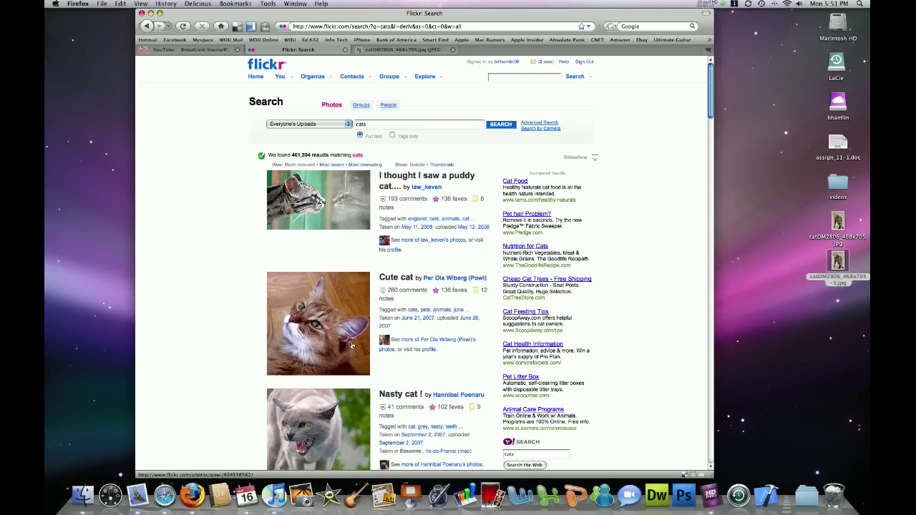
Open the 'Nasty cat !' photo and view its All Sizes page with the 1280 x 1017 original.
{"action": "scroll", "coordinate": [258, 284], "scroll_direction": "down", "scroll_amount": 2}
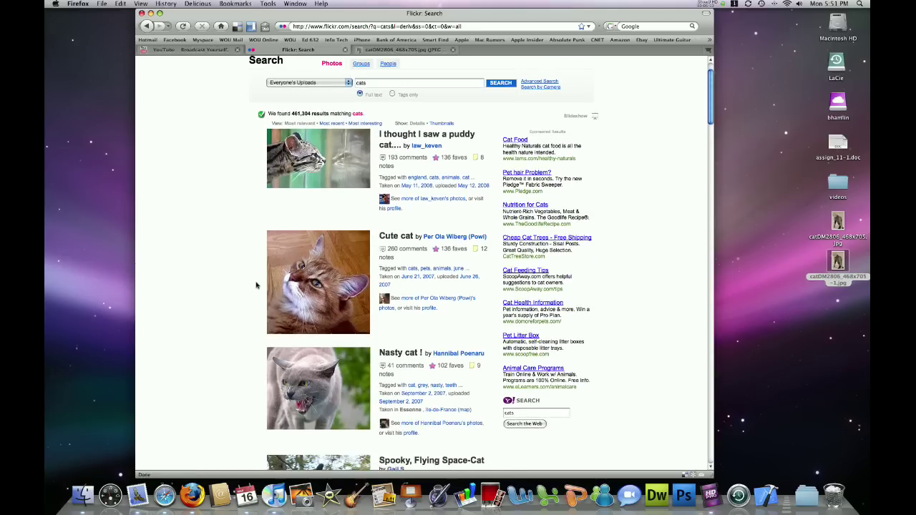
{"action": "left_click", "coordinate": [318, 400]}
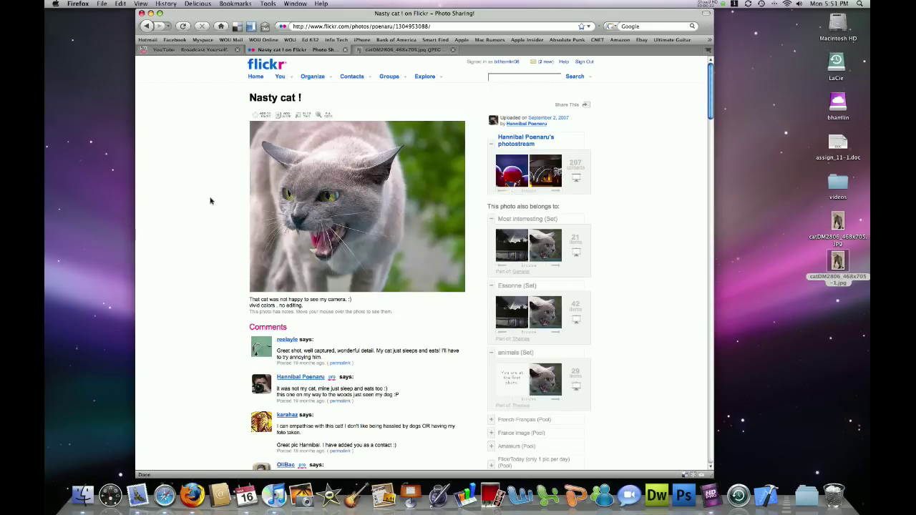
{"action": "mouse_move", "coordinate": [255, 185]}
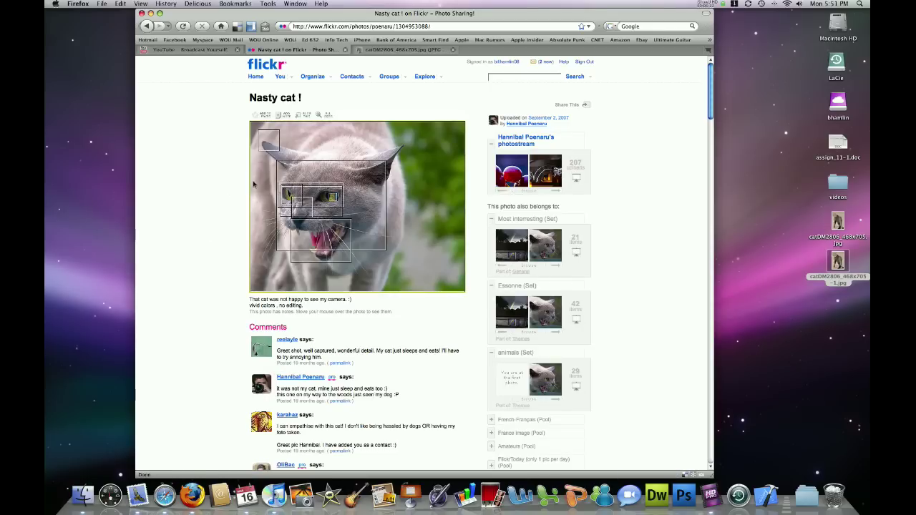
{"action": "left_click", "coordinate": [328, 116]}
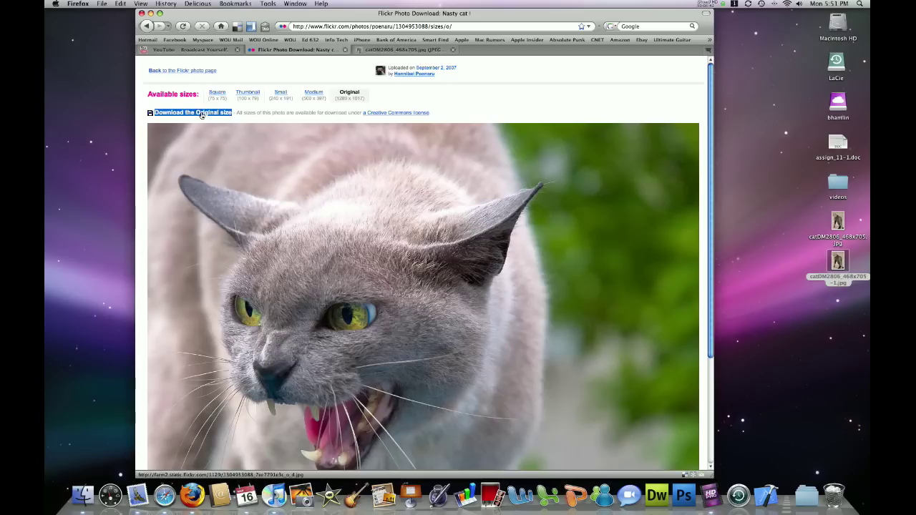
{"action": "left_click", "coordinate": [193, 114]}
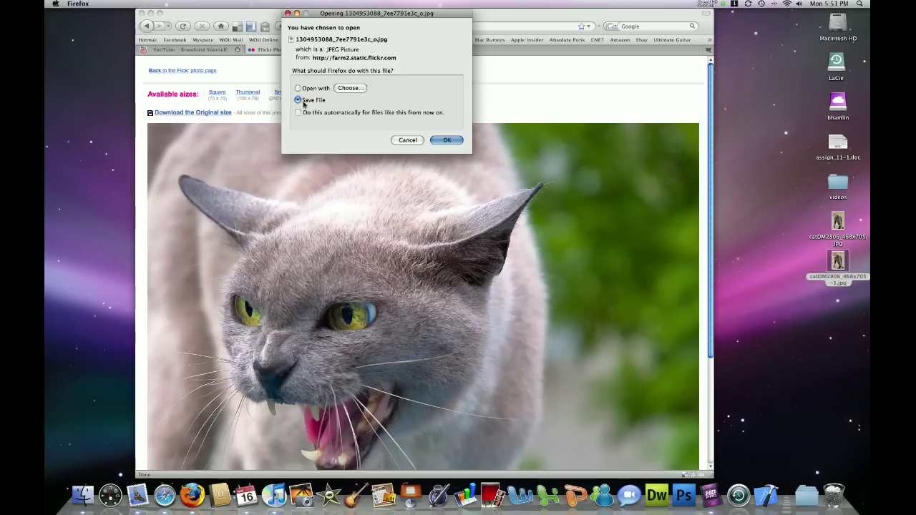
{"action": "left_click", "coordinate": [446, 140]}
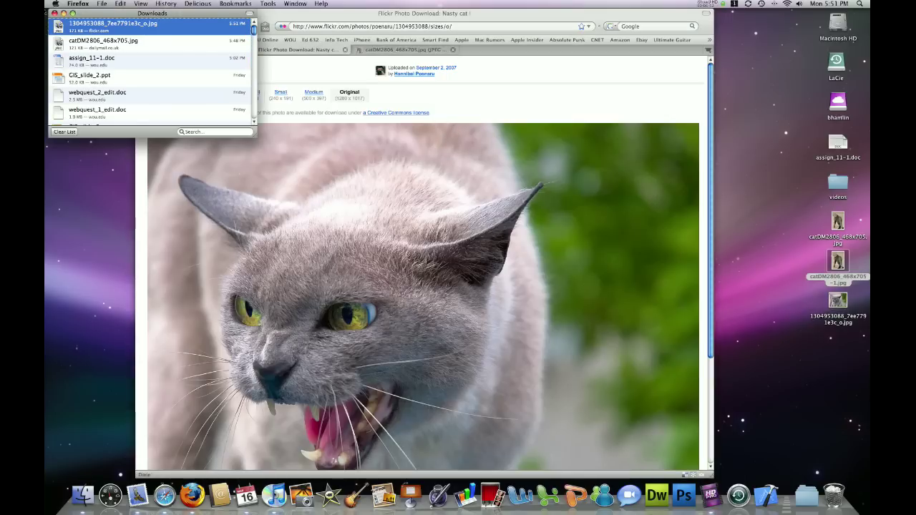
{"action": "left_click", "coordinate": [55, 13]}
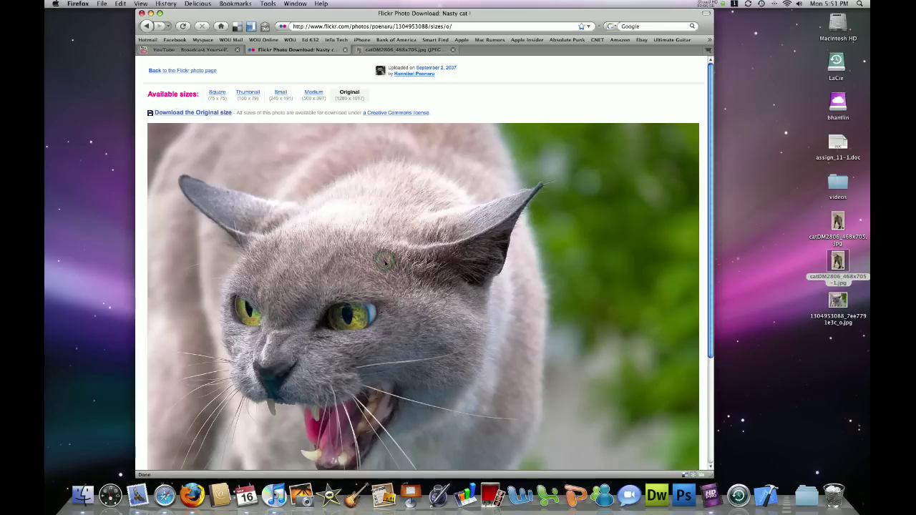
{"action": "left_click_drag", "start_coordinate": [386, 264], "coordinate": [839, 340]}
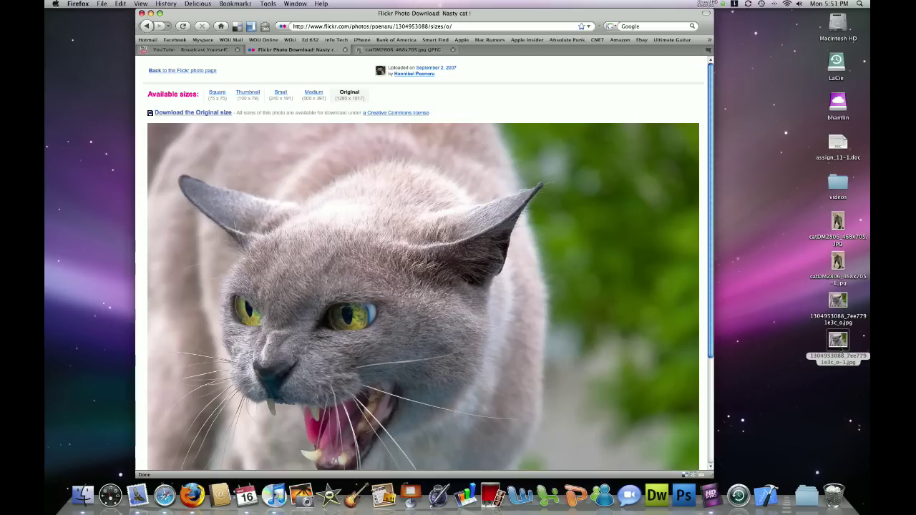